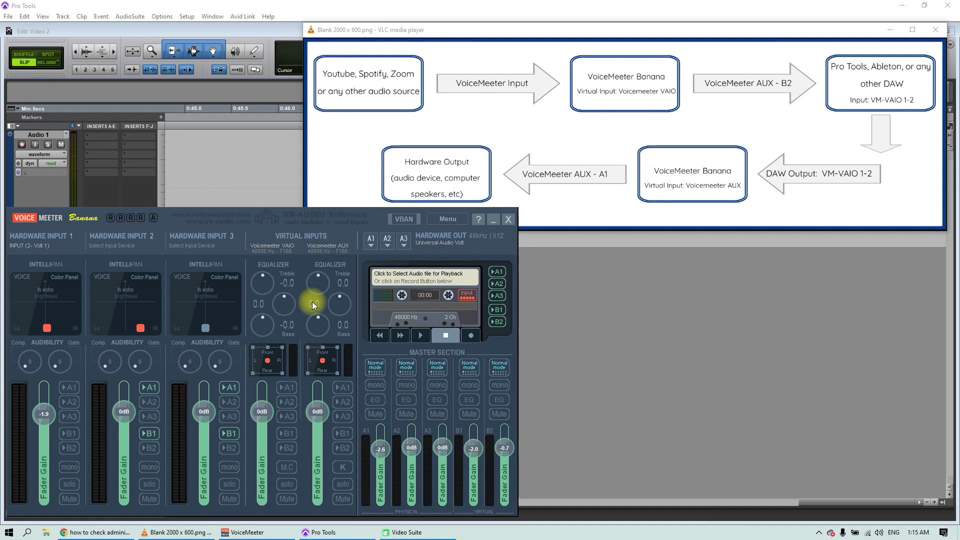
# Step: Bring up the browser on the VB-Audio Voicemeeter Banana web page and scroll down it
pyautogui.click(116, 533)
pyautogui.click(116, 533)
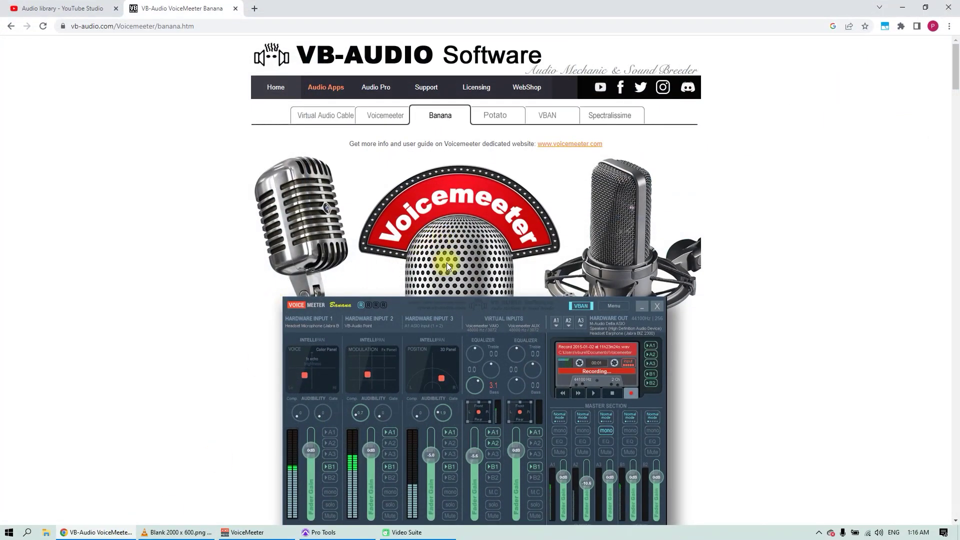
pyautogui.scroll(-2, 446, 265)
pyautogui.scroll(-4, 447, 265)
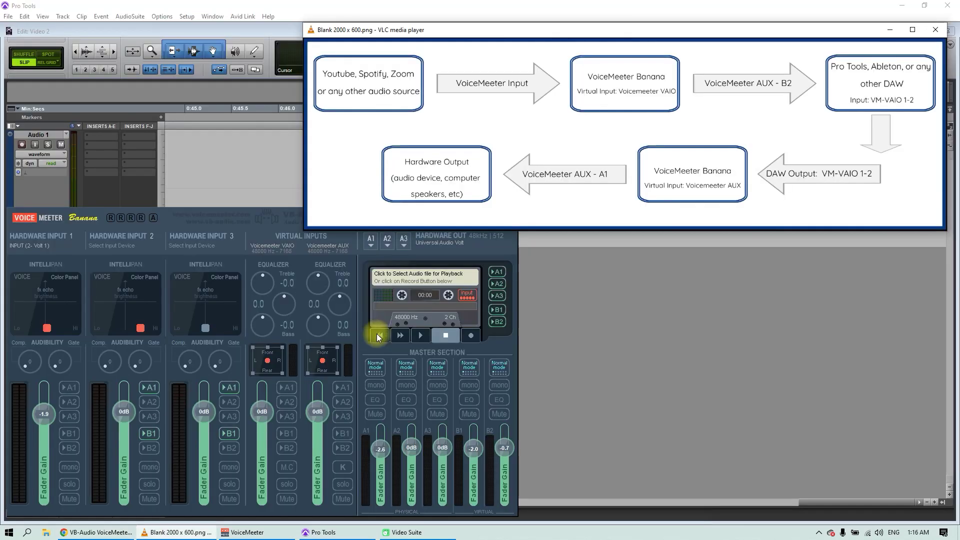
# Step: Check the Windows playback device list, then return to YouTube Studio's audio library
pyautogui.click(879, 532)
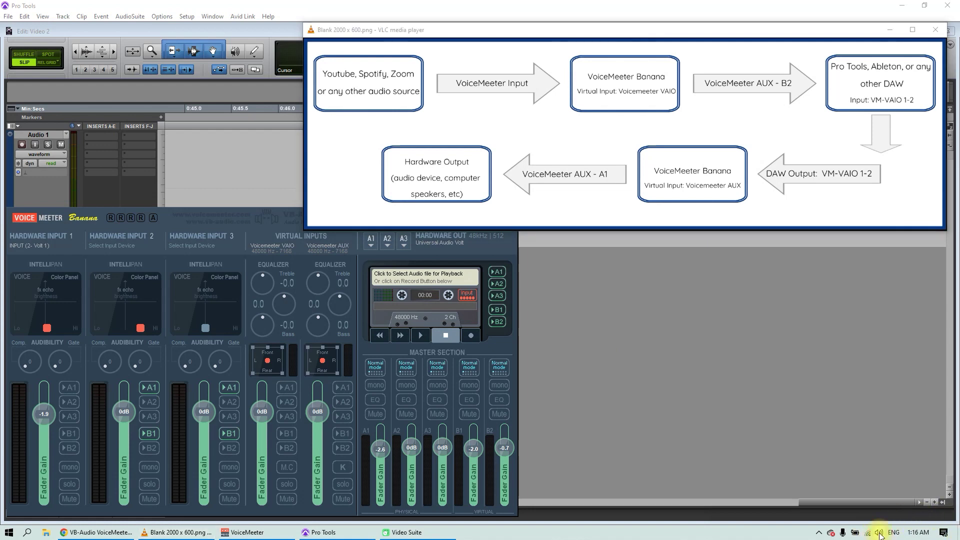
pyautogui.click(893, 481)
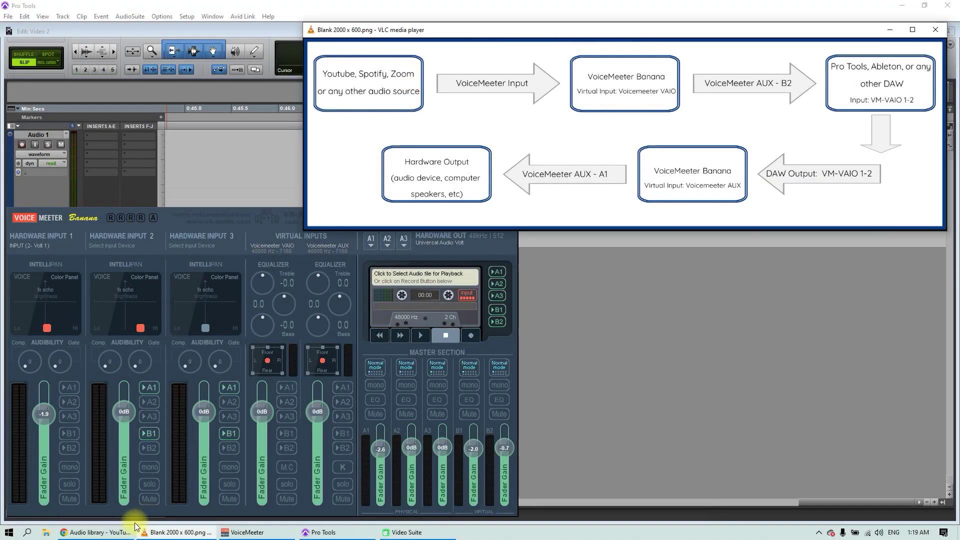
pyautogui.click(98, 532)
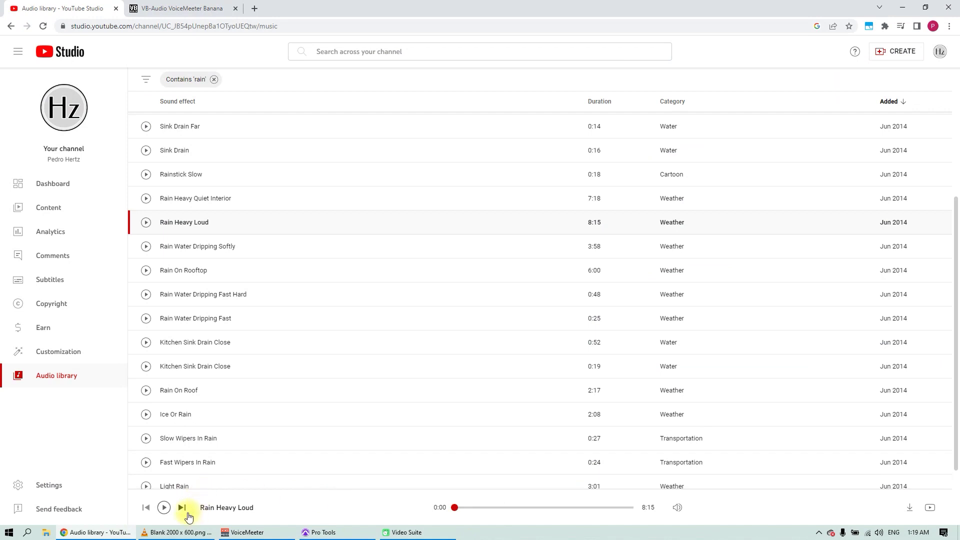
# Step: Play Rain Heavy Loud, switch Windows playback to VoiceMeeter Input, and bring up the VoiceMeeter mixer
pyautogui.click(165, 507)
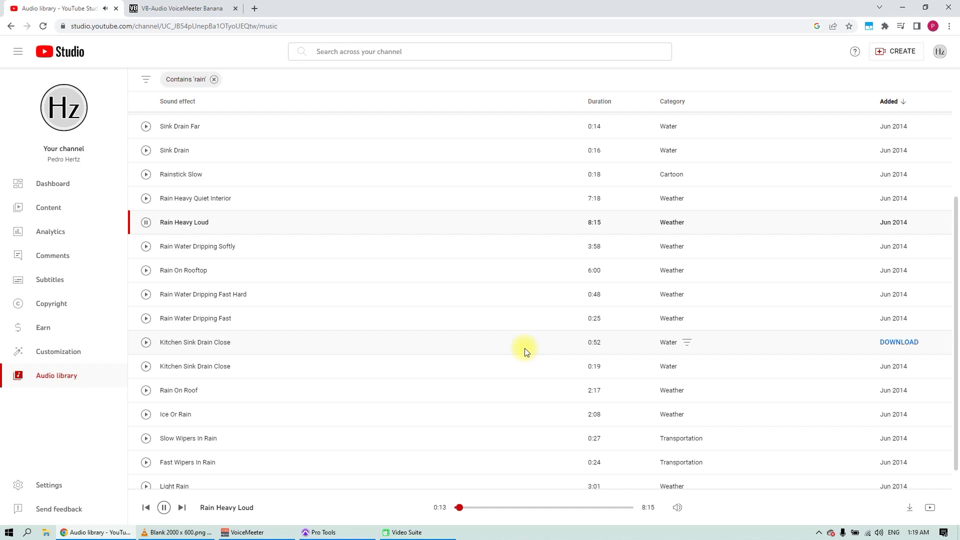
pyautogui.click(879, 533)
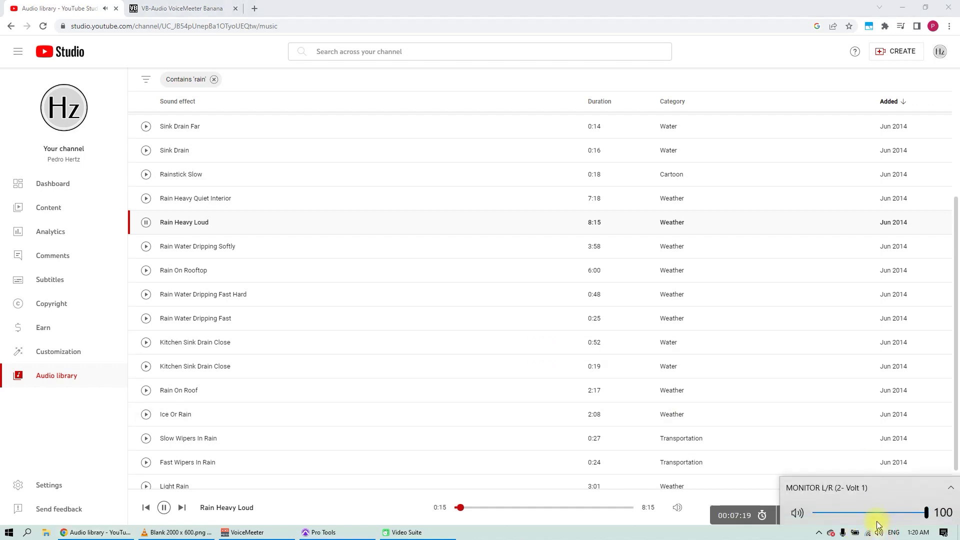
pyautogui.click(866, 492)
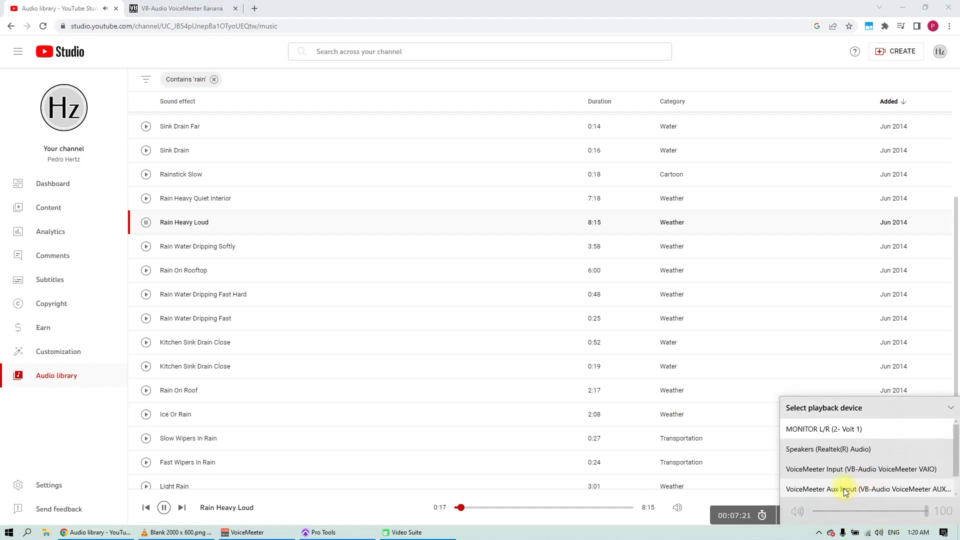
pyautogui.click(841, 470)
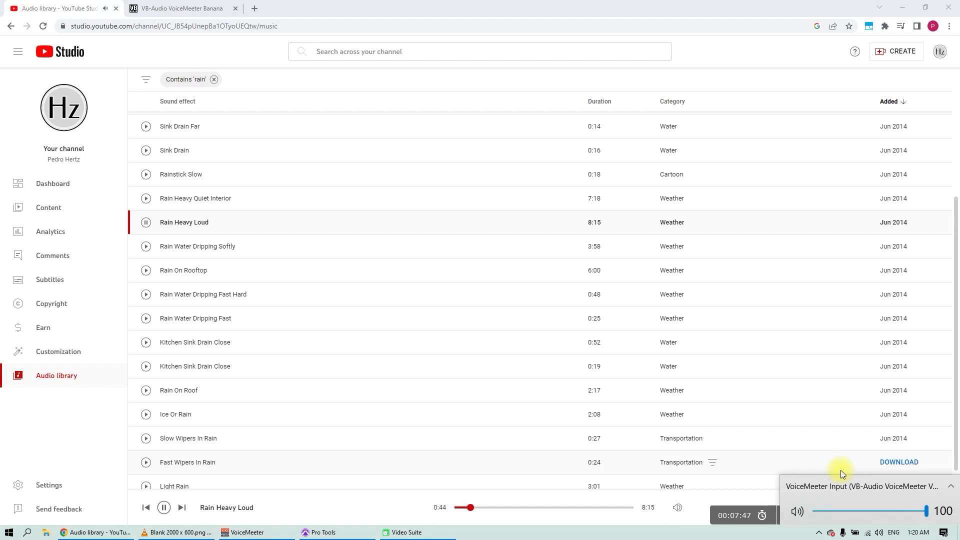
pyautogui.click(265, 533)
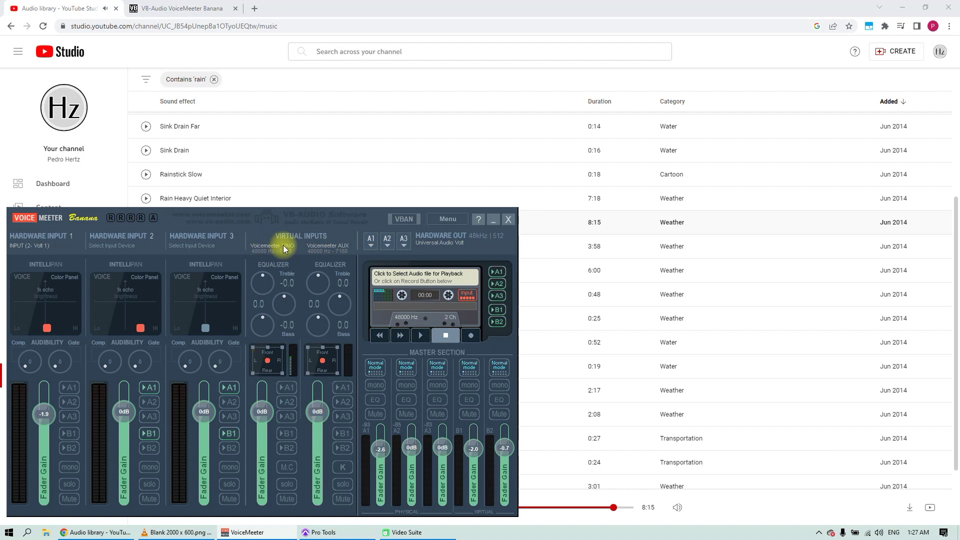
# Step: Route the VAIO input strip to hardware outputs A1, A2 and A3
pyautogui.click(286, 387)
pyautogui.click(287, 402)
pyautogui.click(286, 416)
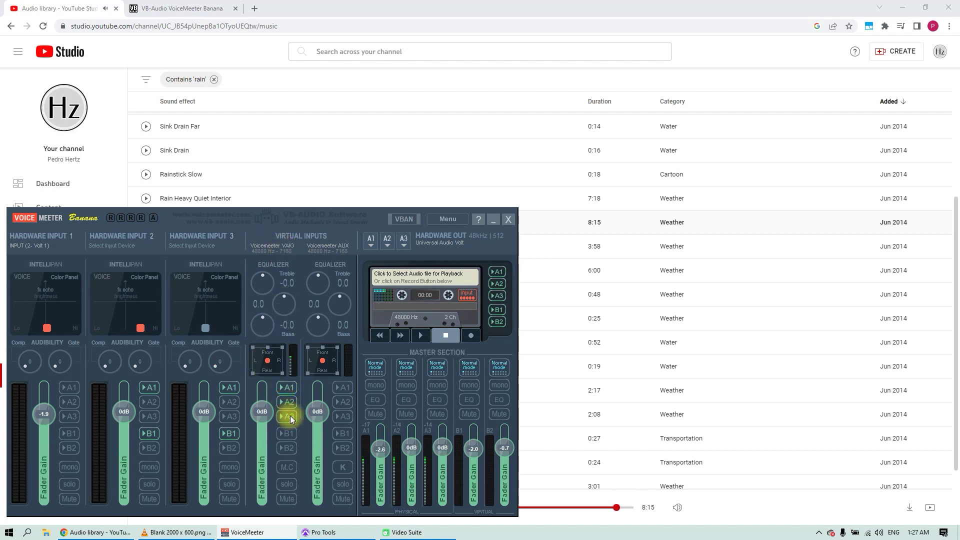
# Step: Inspect the A1 and A2 device lists, leaving A1 on Universal Audio Volt
pyautogui.click(370, 244)
pyautogui.click(370, 243)
pyautogui.click(388, 244)
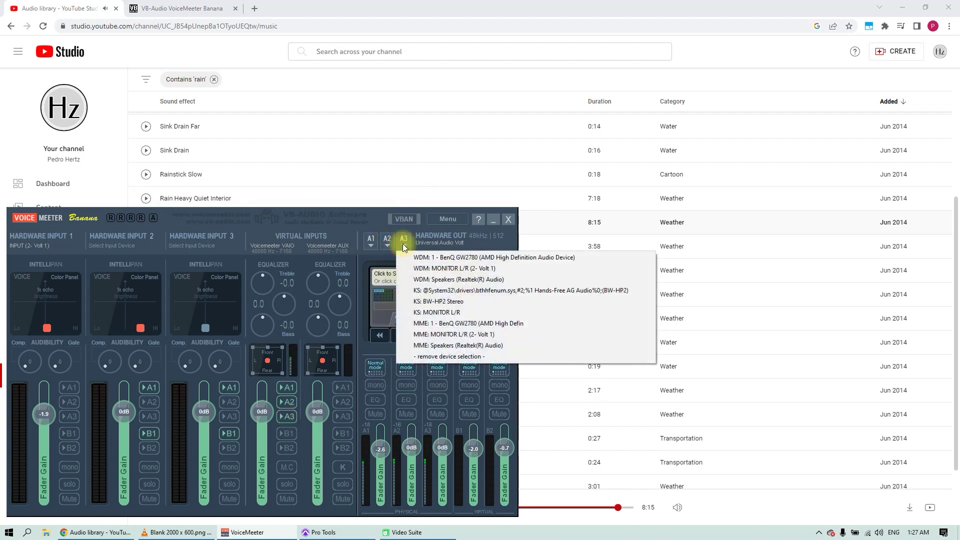
pyautogui.click(388, 245)
pyautogui.click(389, 244)
pyautogui.click(378, 220)
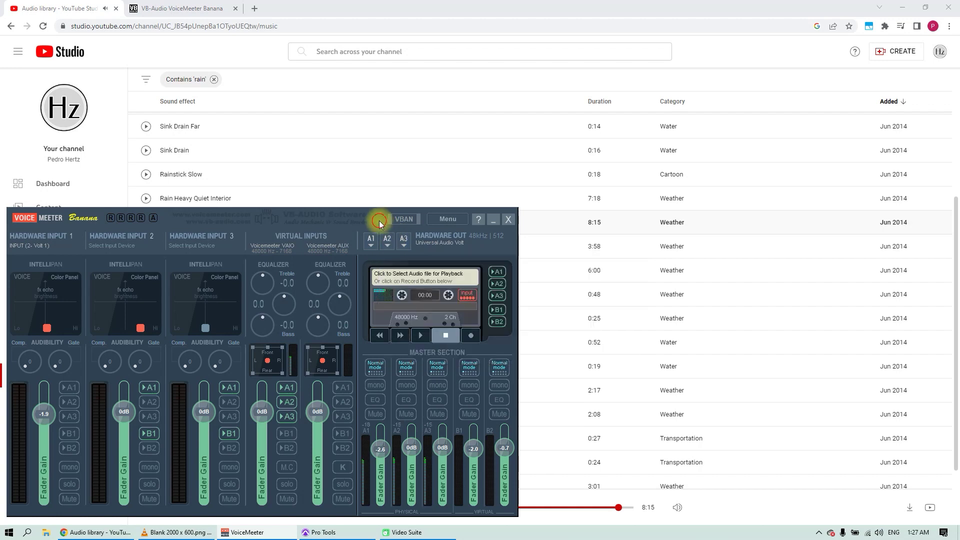
pyautogui.click(370, 245)
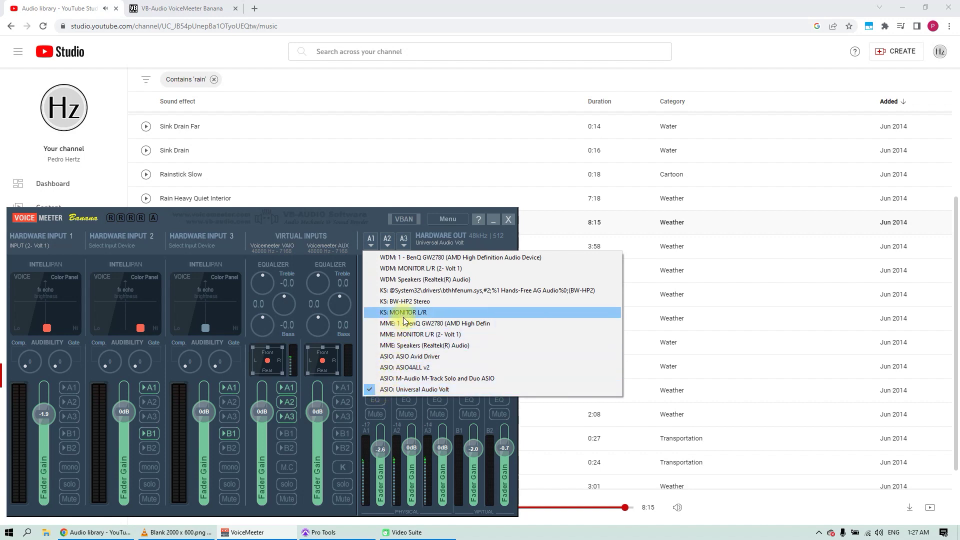
pyautogui.click(371, 211)
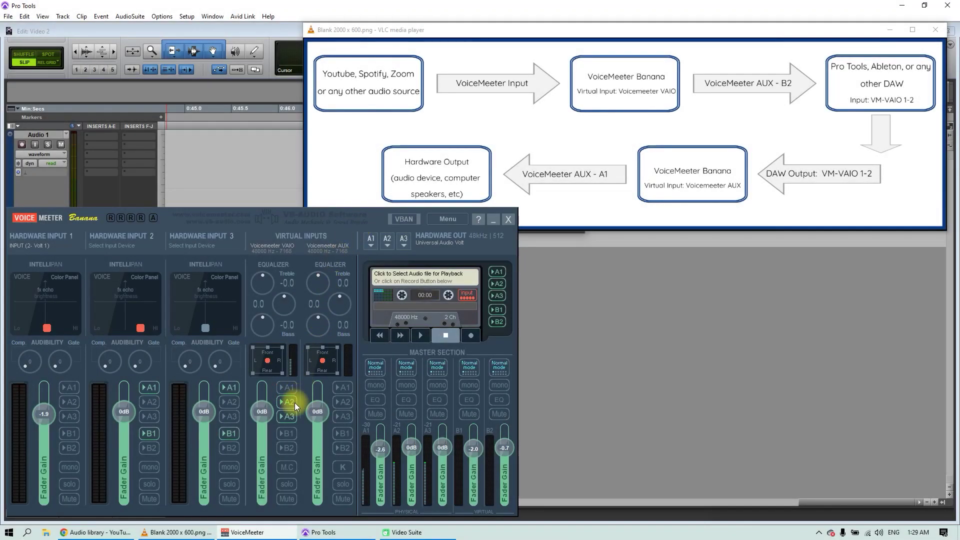
# Step: Enable B1 and B2 on the VAIO strip, then turn B1 off so only B2 remains
pyautogui.click(287, 434)
pyautogui.click(287, 448)
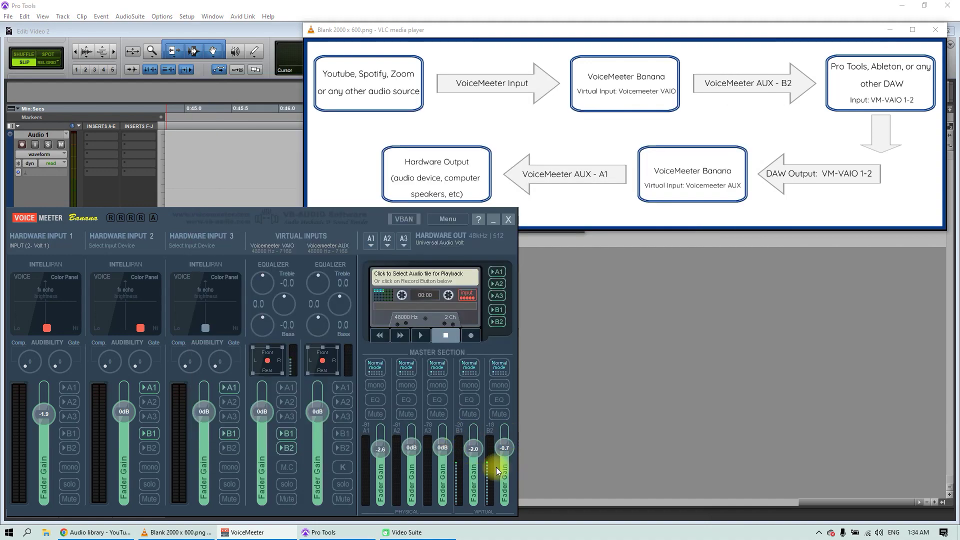
pyautogui.click(285, 435)
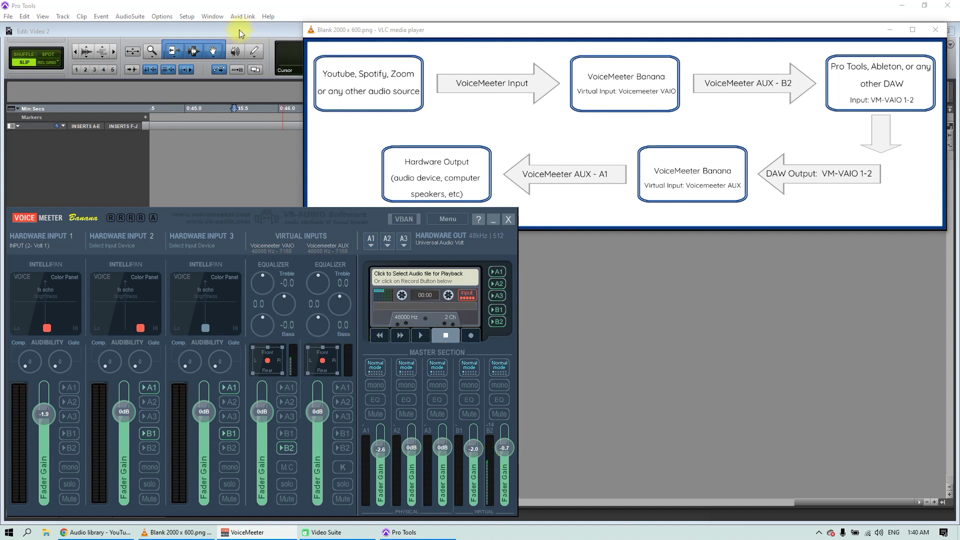
# Step: Confirm Voicemeeter AUX Virtual ASIO as the Pro Tools playback engine
pyautogui.click(253, 145)
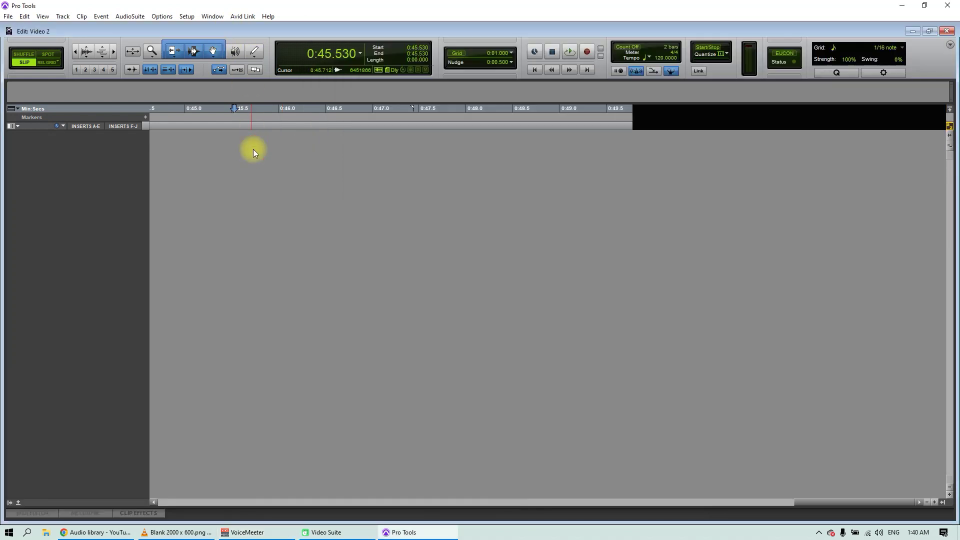
pyautogui.click(188, 17)
pyautogui.click(202, 36)
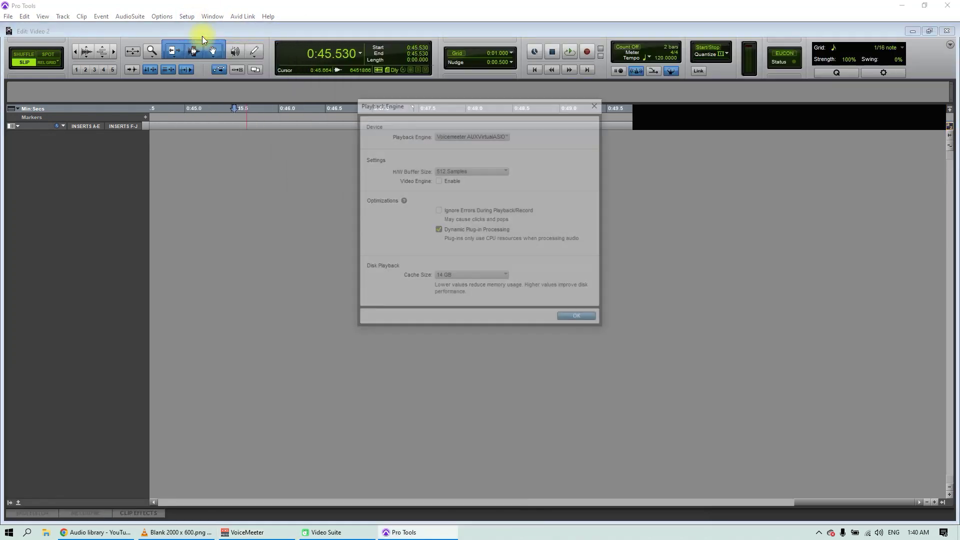
pyautogui.click(508, 135)
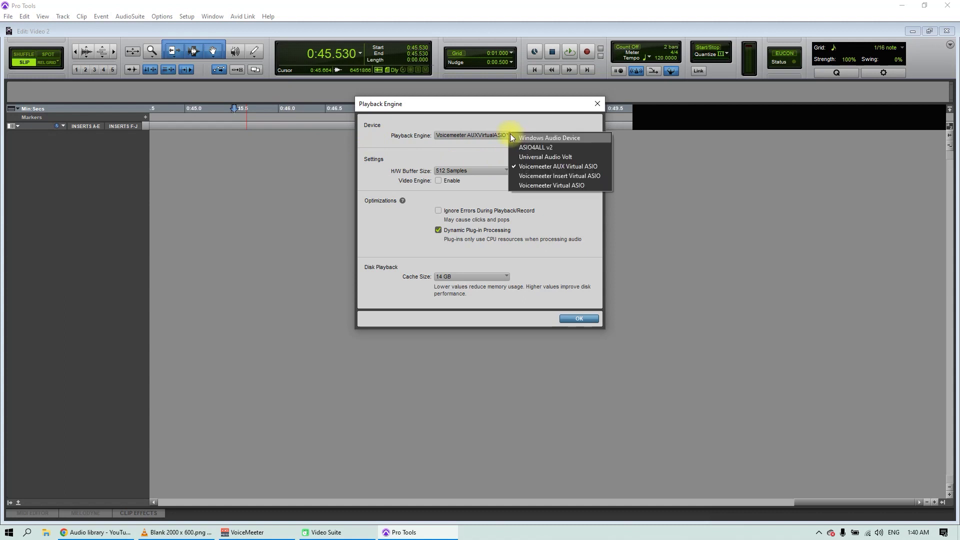
pyautogui.click(597, 103)
pyautogui.click(596, 103)
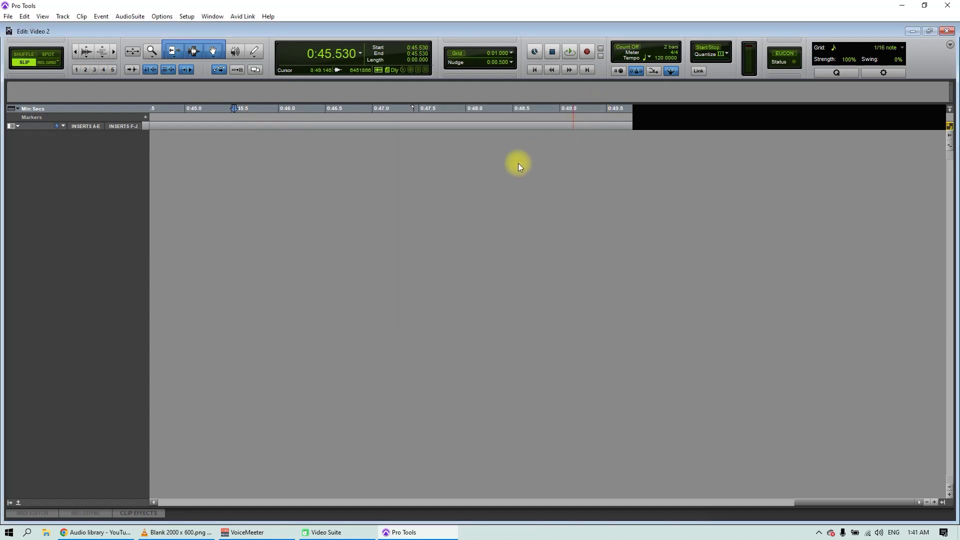
# Step: Create a new stereo audio track and switch to the Mix window
pyautogui.hotkey('ctrl', 'shift', 'n')
pyautogui.click(370, 181)
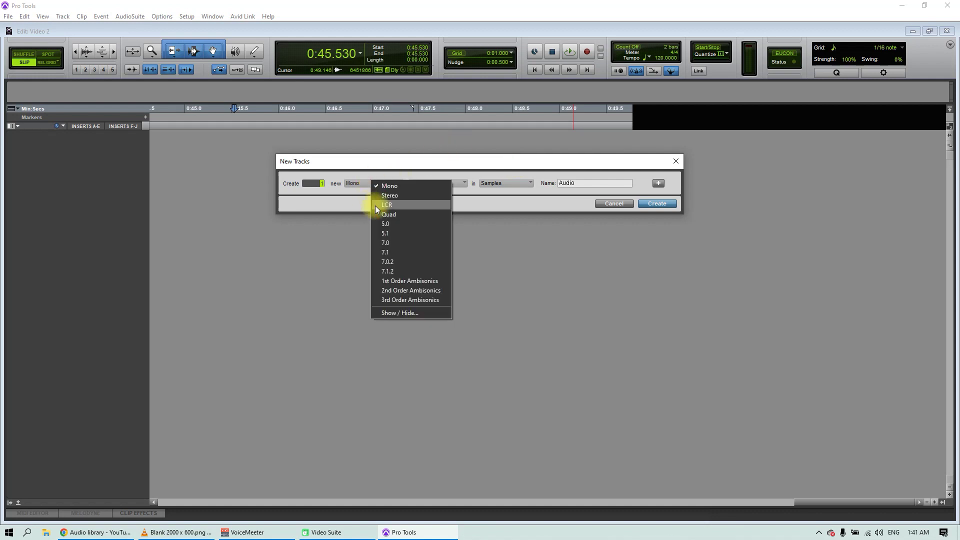
pyautogui.click(396, 198)
pyautogui.click(658, 204)
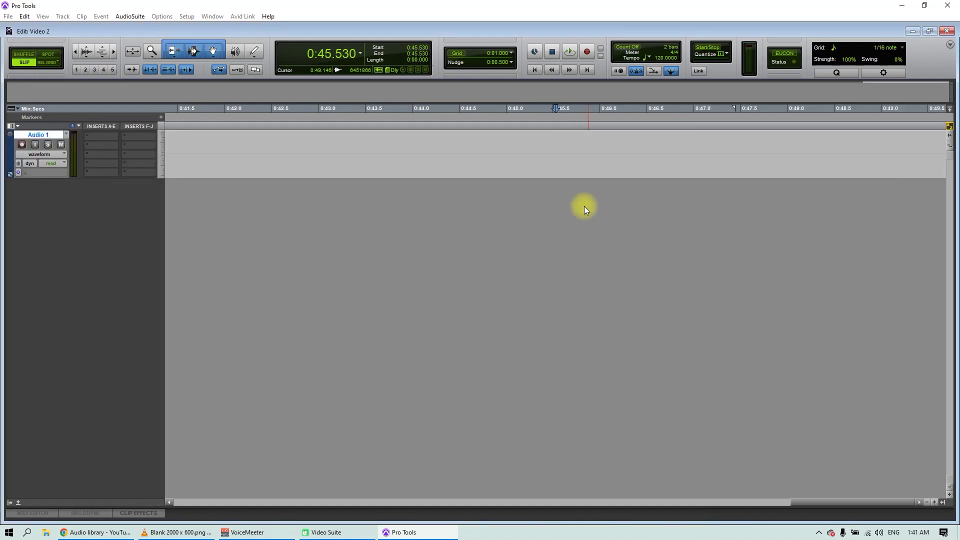
pyautogui.hotkey('ctrl', '=')
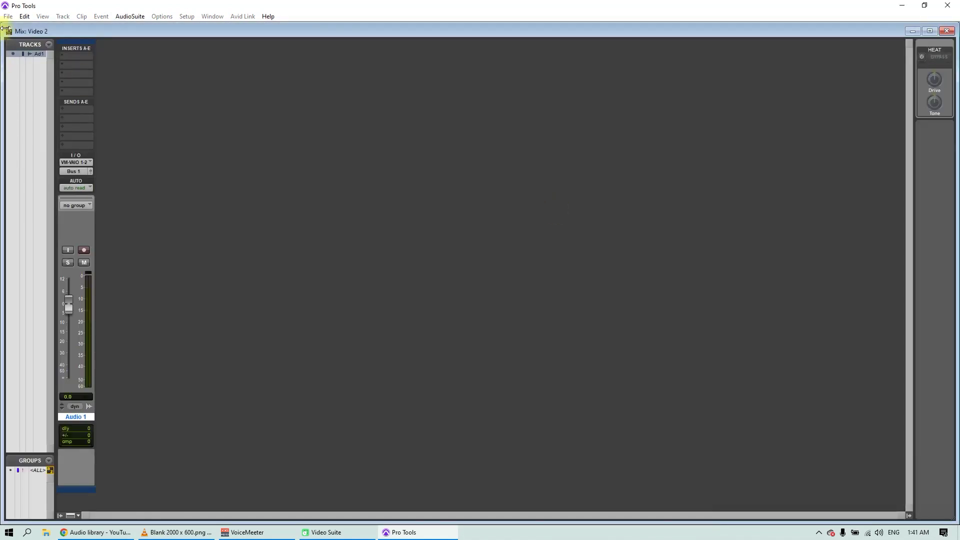
# Step: Hide the Tracks list and keep Audio 1's input on VM-VAIO 1-2 stereo
pyautogui.click(60, 516)
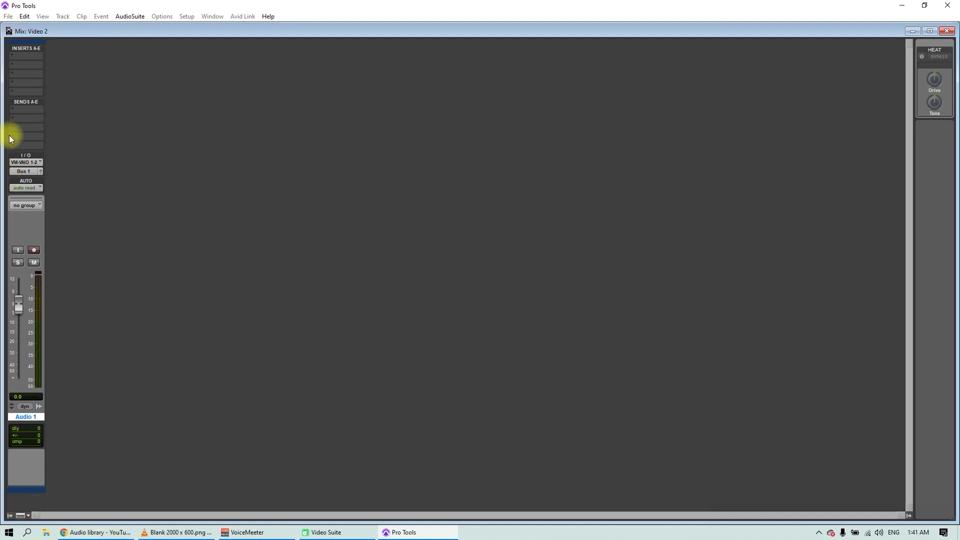
pyautogui.click(26, 163)
pyautogui.moveTo(49, 189)
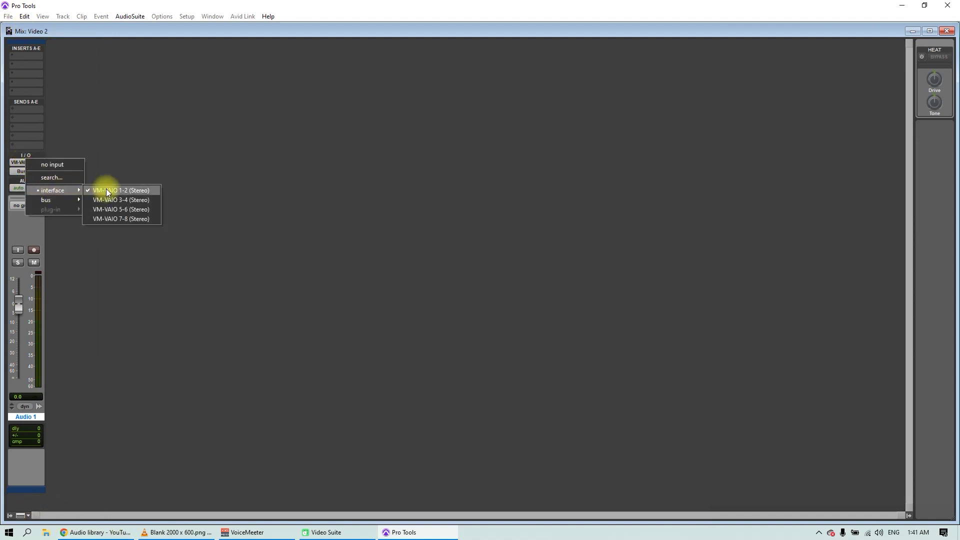
pyautogui.click(106, 190)
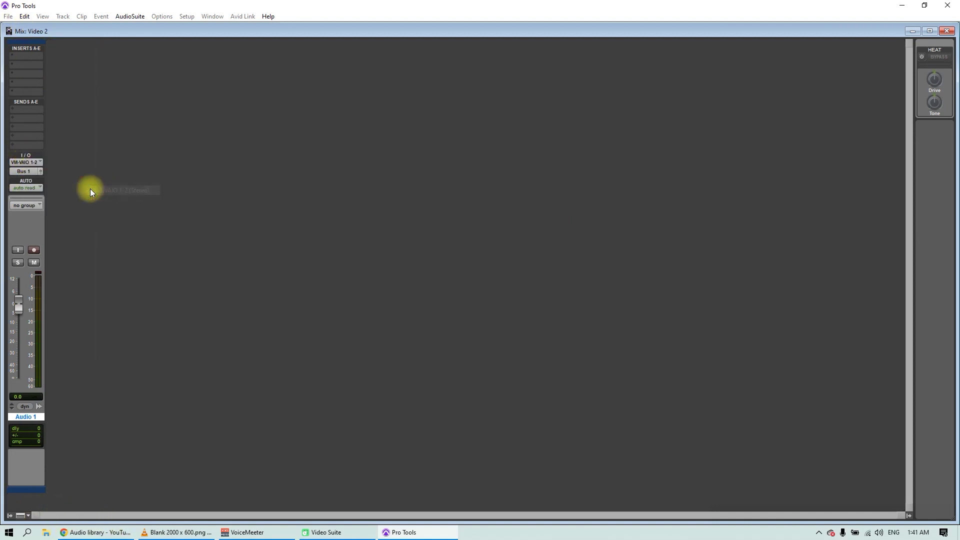
# Step: Set Audio 1's output to HAP 1-2 stereo and record-enable it in the Edit window
pyautogui.click(25, 173)
pyautogui.moveTo(67, 200)
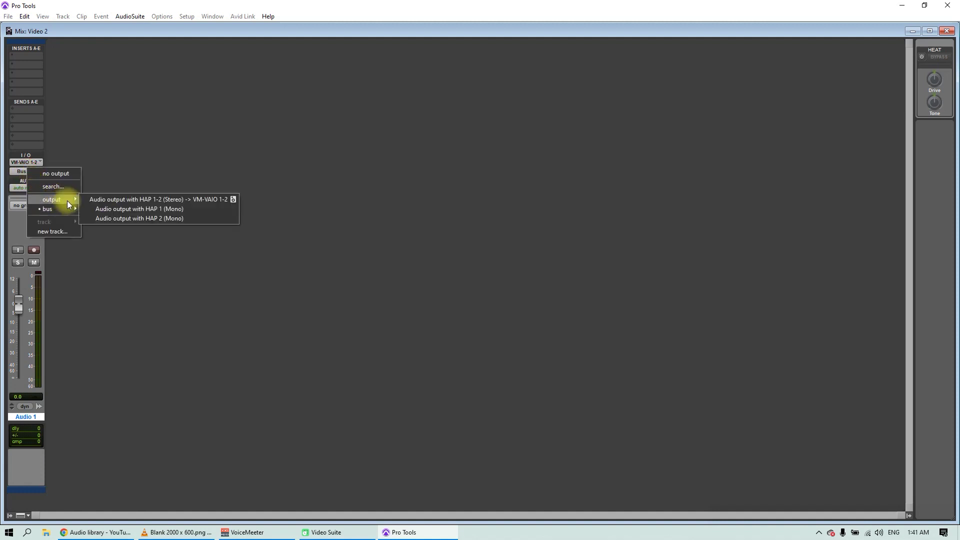
pyautogui.click(101, 200)
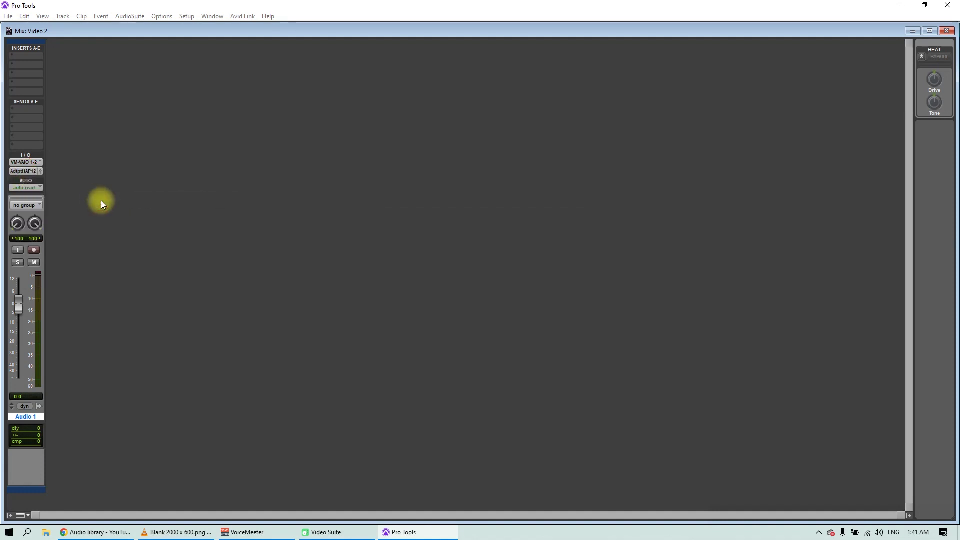
pyautogui.hotkey('ctrl', '=')
pyautogui.click(21, 145)
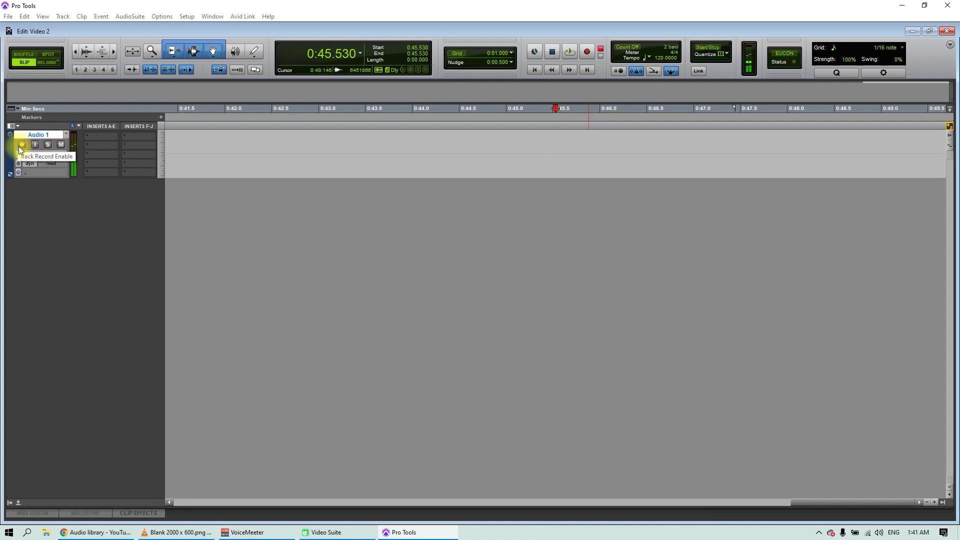
# Step: Bring VoiceMeeter Banana forward, then place the insertion point on Audio 1 at 0:42.554
pyautogui.click(247, 533)
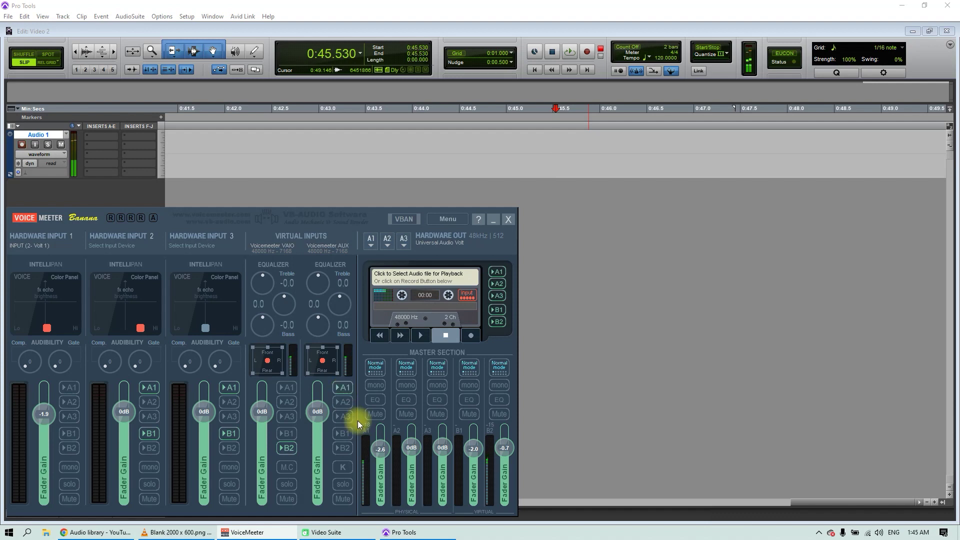
pyautogui.click(277, 135)
# Step: Record onto Audio 1, zooming out and enlarging the track, then stop recording
pyautogui.hotkey('ctrl', 'space')
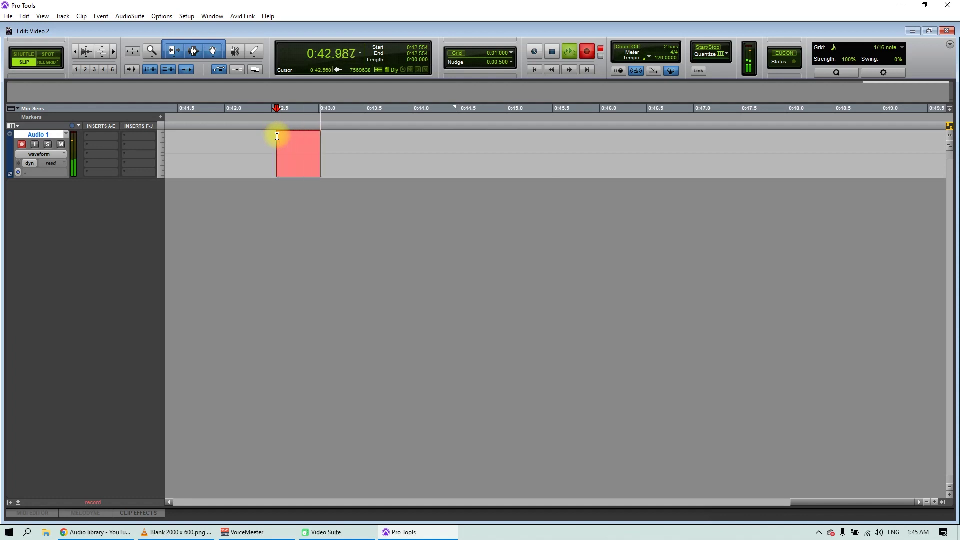
pyautogui.hotkey('ctrl', '[')
pyautogui.hotkey('ctrl', '[')
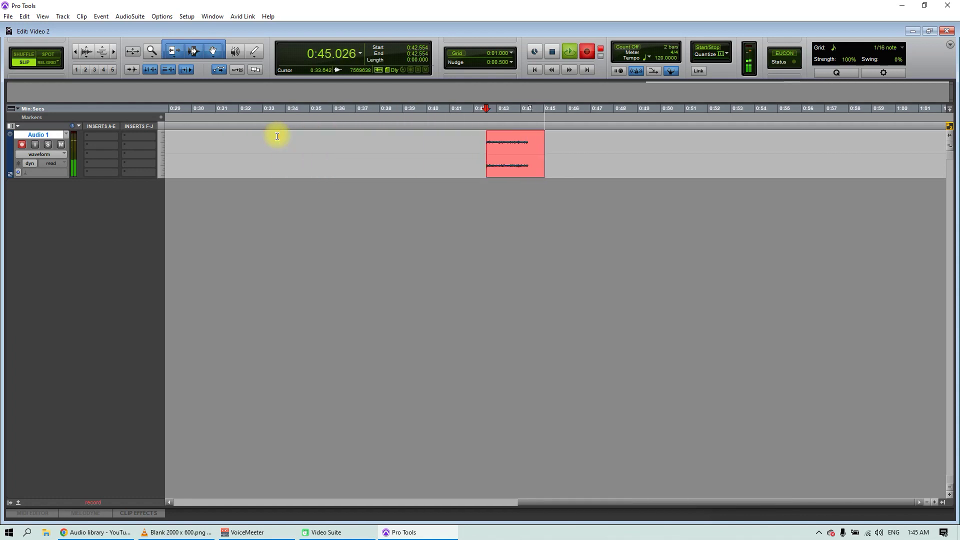
pyautogui.hotkey('ctrl', '[')
pyautogui.moveTo(120, 177); pyautogui.dragTo(141, 239)
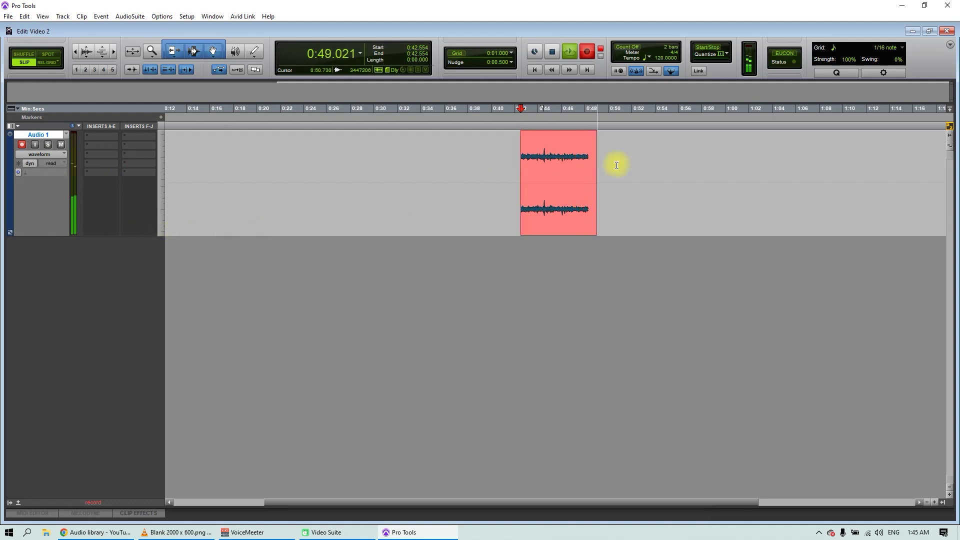
pyautogui.press('space')
# Step: Pause Rain Heavy Loud in YouTube Studio, then play the recorded clip back from its start
pyautogui.click(122, 532)
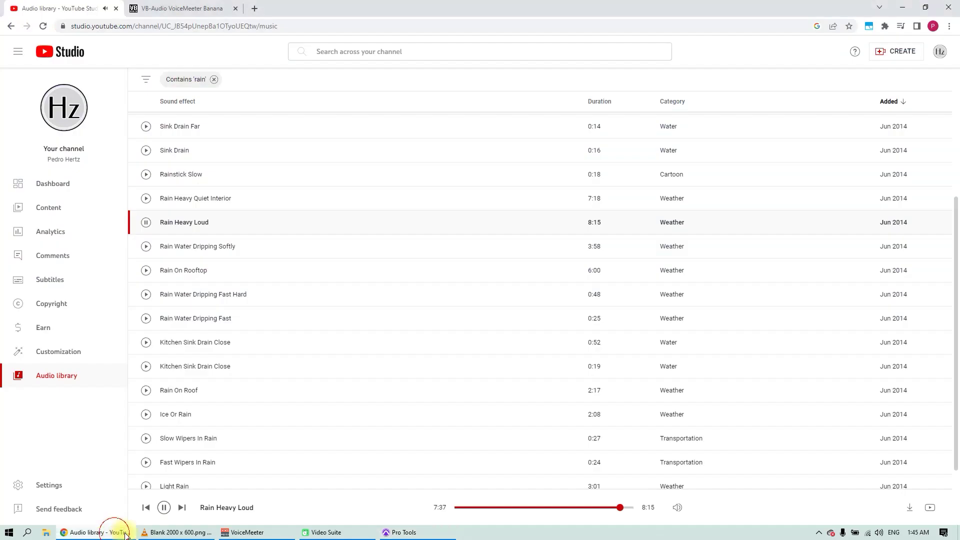
pyautogui.click(163, 507)
pyautogui.click(404, 533)
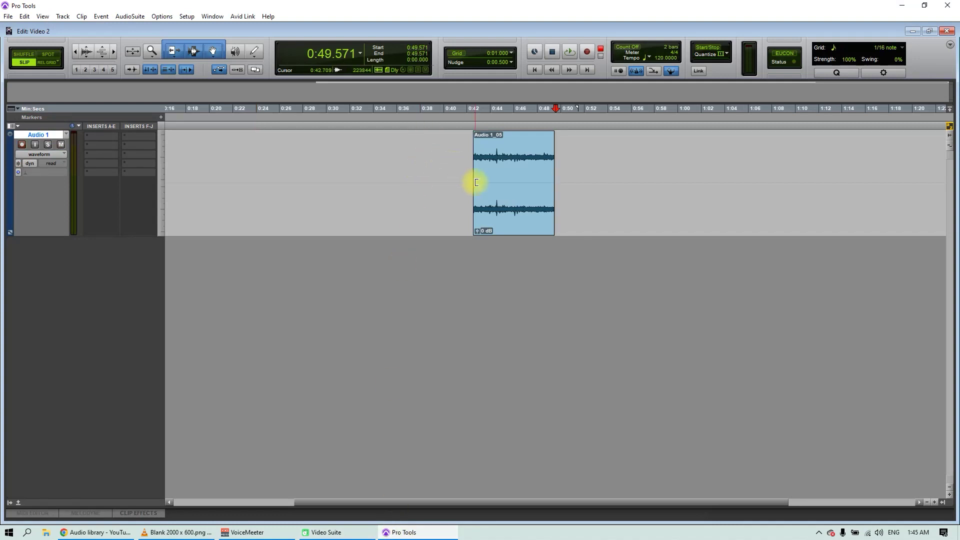
pyautogui.click(489, 172)
pyautogui.hotkey('ctrl', 'Tab')
pyautogui.press('space')
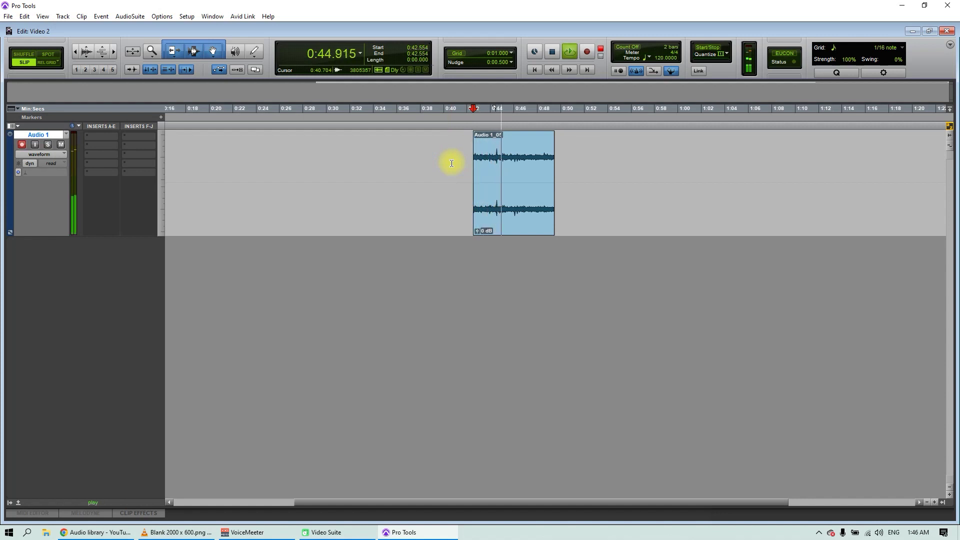
pyautogui.press('space')
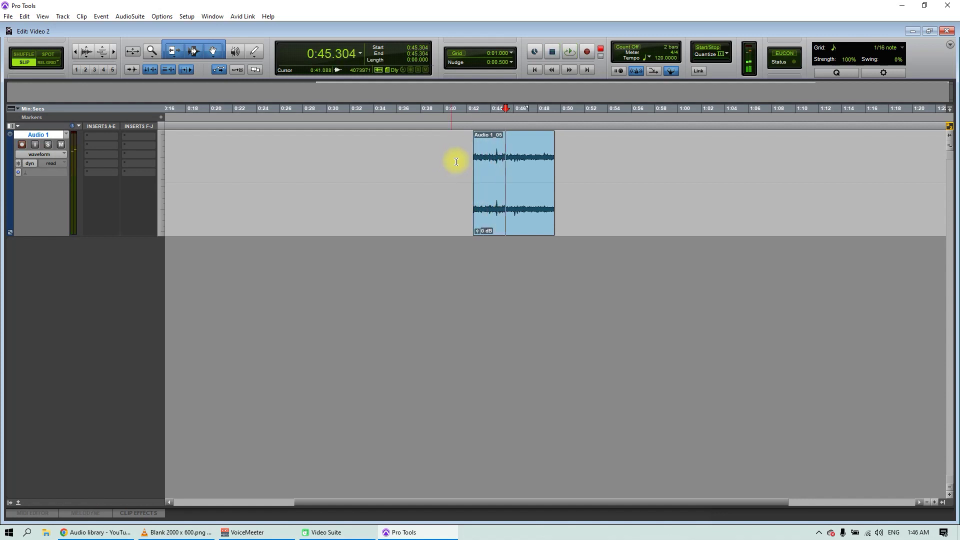
# Step: Bring VoiceMeeter Banana forward and open the device list for hardware output A1
pyautogui.click(254, 534)
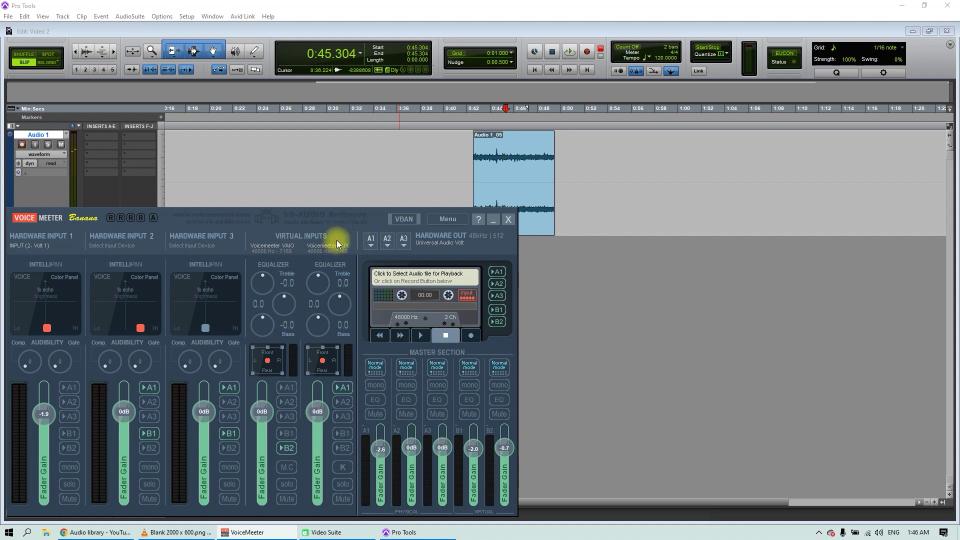
pyautogui.click(369, 247)
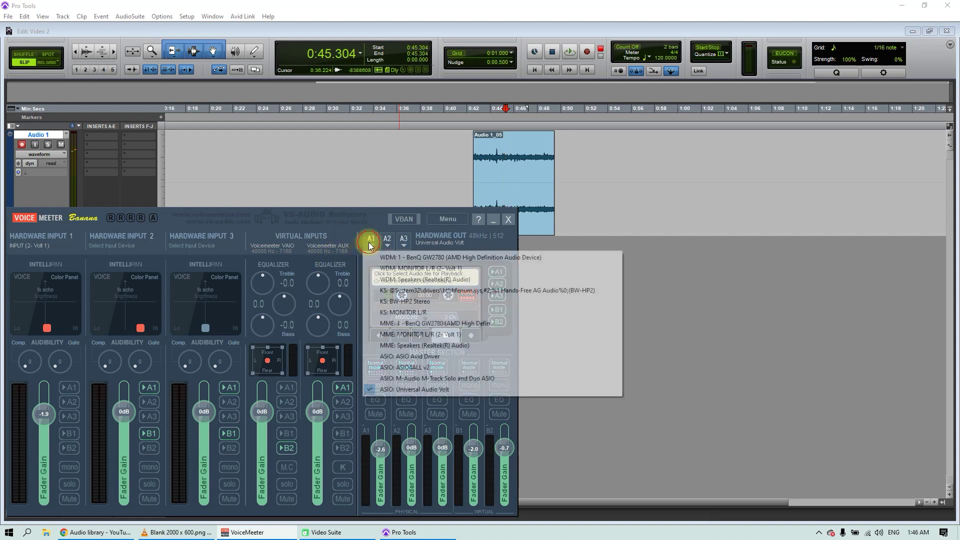